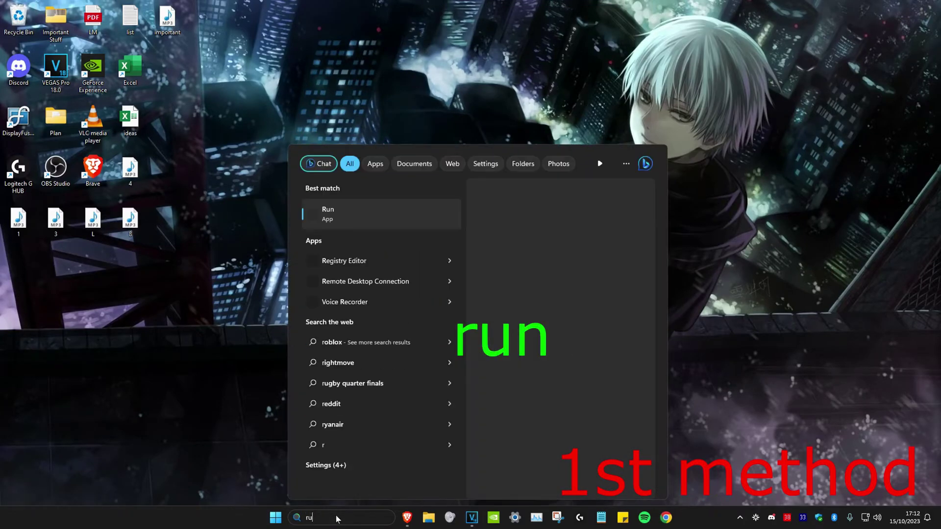
Step: Launch Run from search and run appwiz.cpl to list installed programs
{"action": "key", "text": "Return"}
{"action": "type", "text": "appwiz.cpl"}
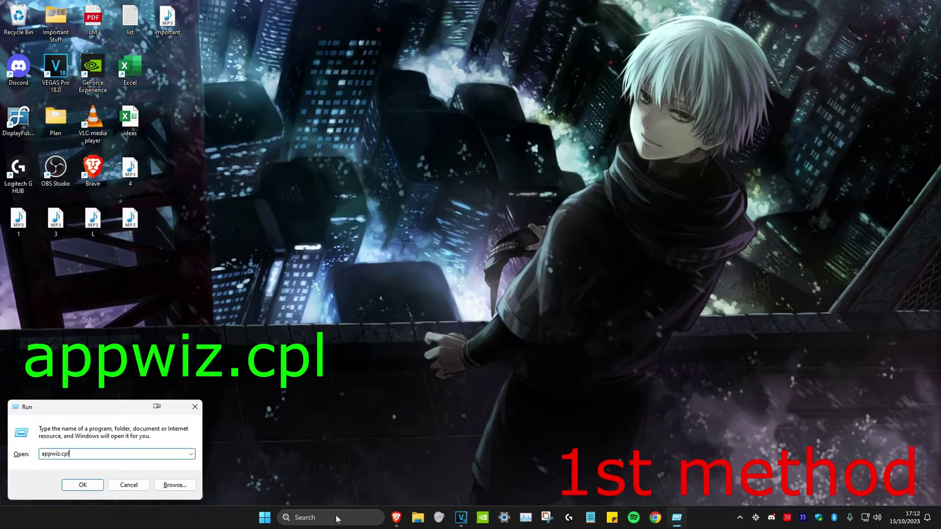
{"action": "key", "text": "Return"}
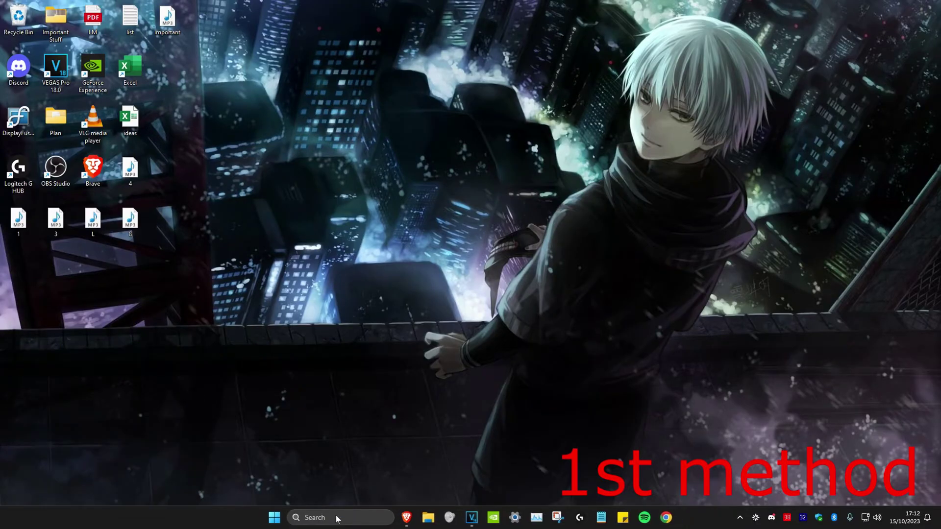
{"action": "scroll", "coordinate": [644, 281], "scroll_direction": "down", "scroll_amount": 1}
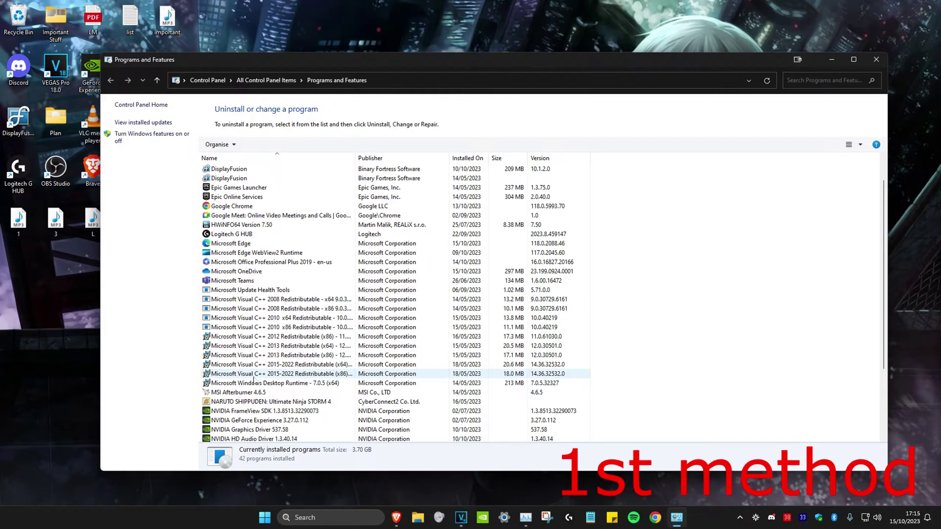
Step: Repair Microsoft Visual C++ 2015-2022 Redistributable (x86) and close the Setup Successful message
{"action": "left_click", "coordinate": [265, 375]}
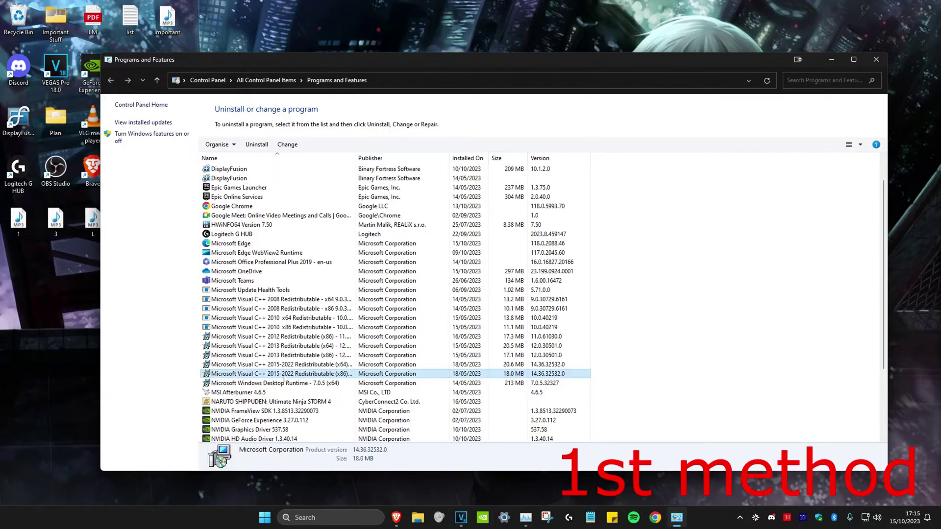
{"action": "right_click", "coordinate": [287, 375]}
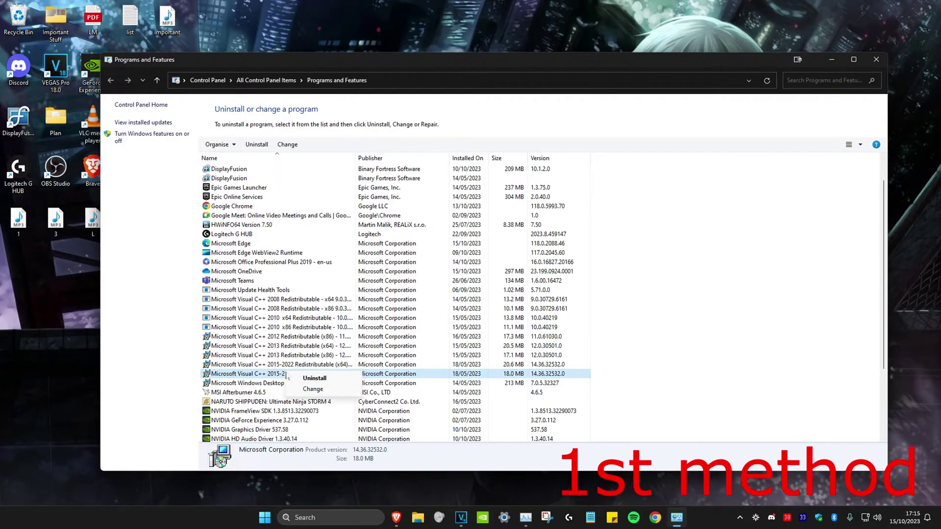
{"action": "left_click", "coordinate": [311, 390]}
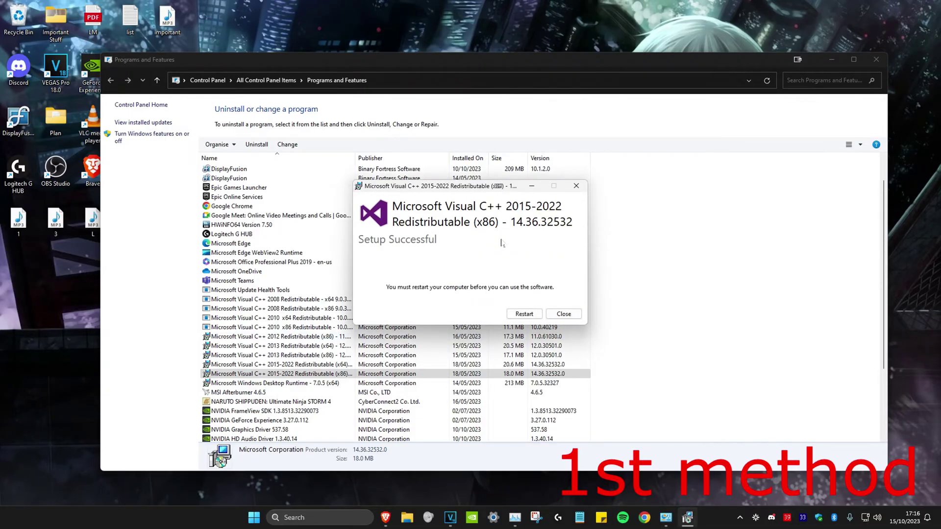
{"action": "left_click", "coordinate": [564, 314]}
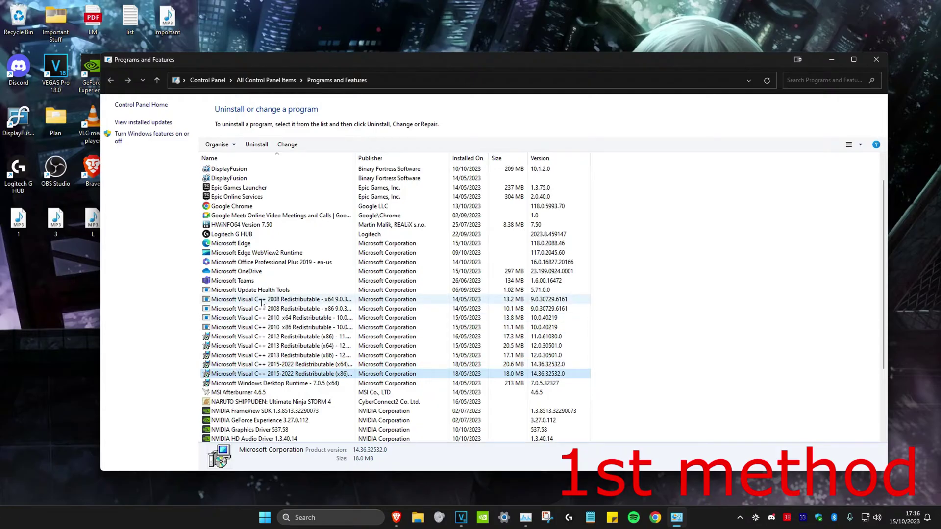
Step: Launch Repair for Visual C++ 2015-2022 Redistributable (x64), then cancel that setup
{"action": "left_click", "coordinate": [243, 365]}
{"action": "right_click", "coordinate": [239, 368]}
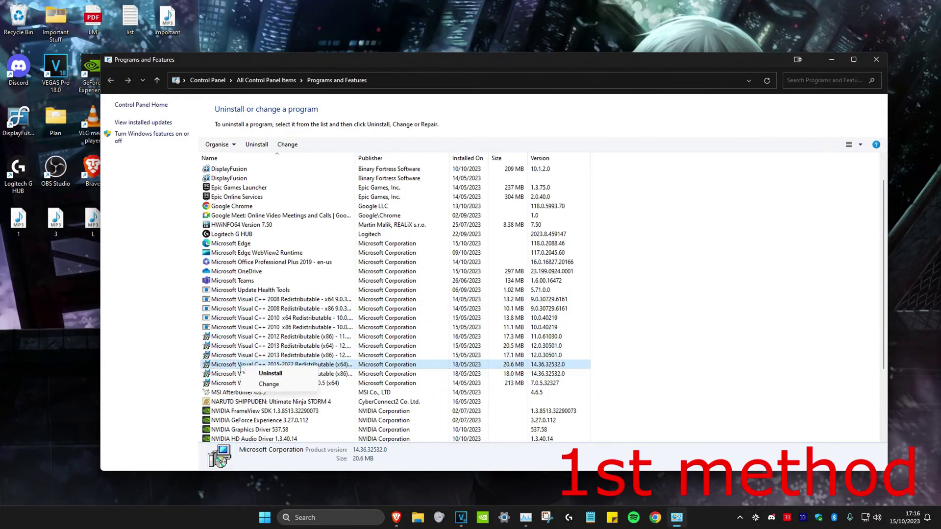
{"action": "left_click", "coordinate": [259, 387]}
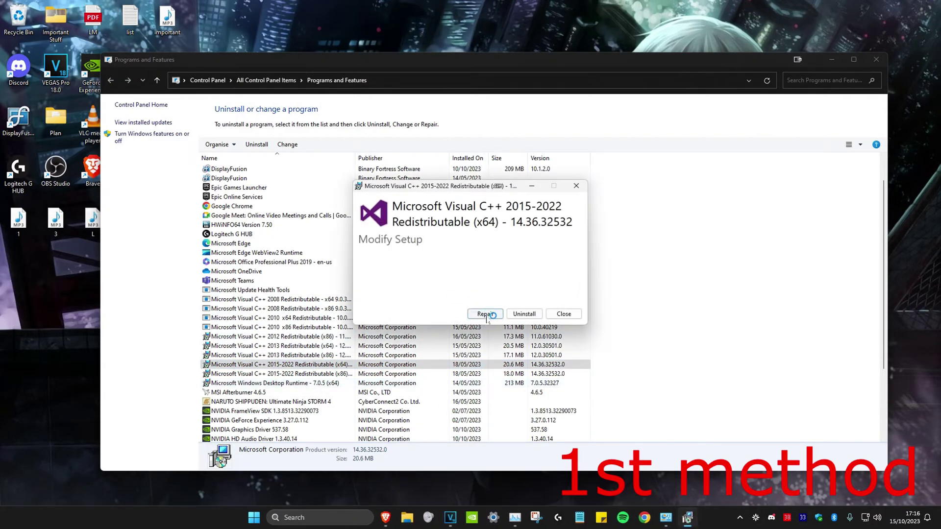
{"action": "left_click", "coordinate": [564, 314]}
{"action": "left_click", "coordinate": [506, 289]}
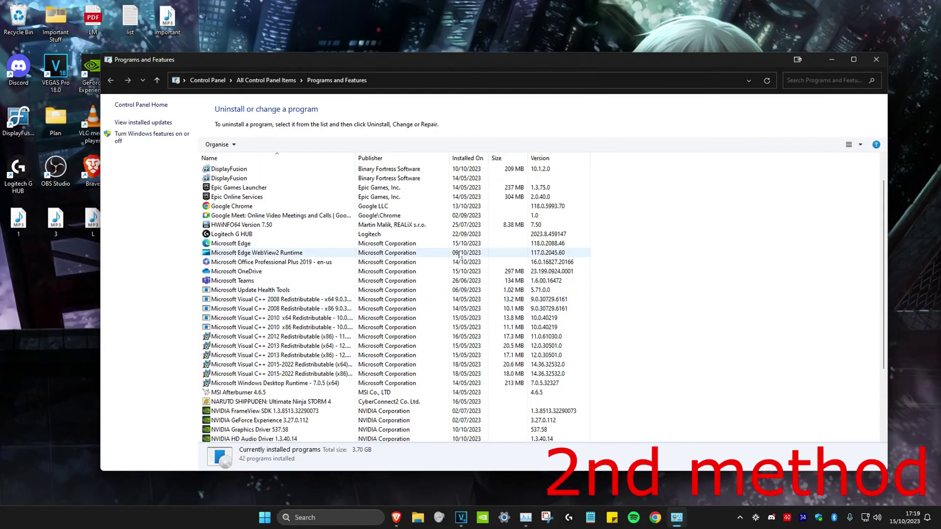
{"action": "scroll", "coordinate": [442, 254], "scroll_direction": "down", "scroll_amount": 2}
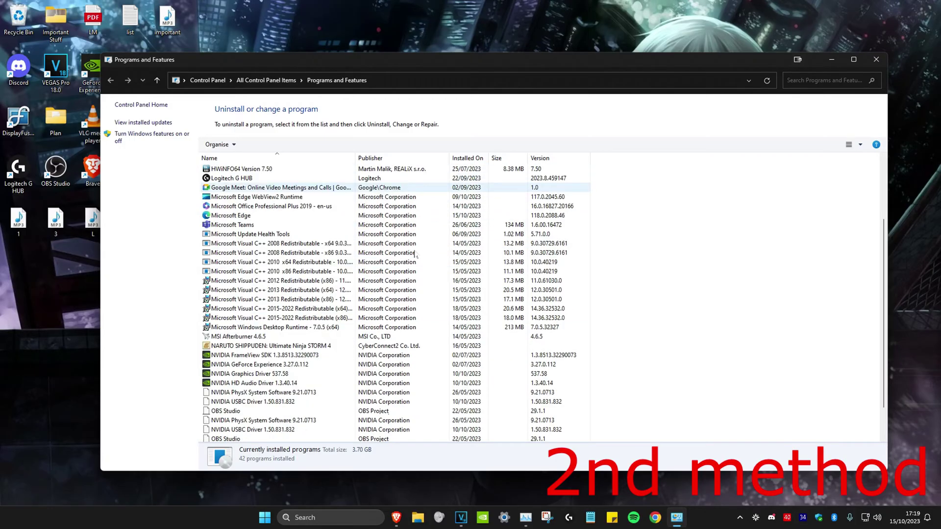
{"action": "scroll", "coordinate": [416, 254], "scroll_direction": "up", "scroll_amount": 3}
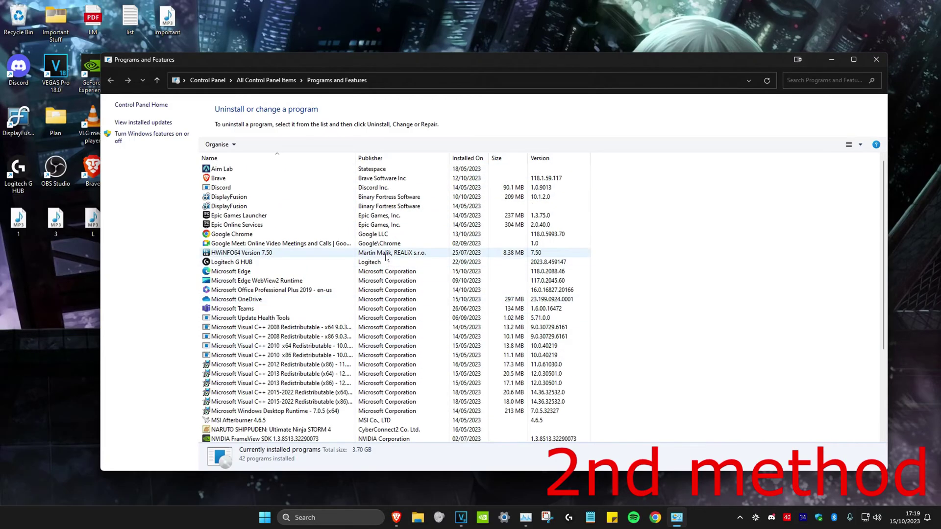
Step: Select Google Chrome, uninstall it, and approve the UAC permission prompt
{"action": "left_click", "coordinate": [240, 236]}
{"action": "left_click", "coordinate": [256, 144]}
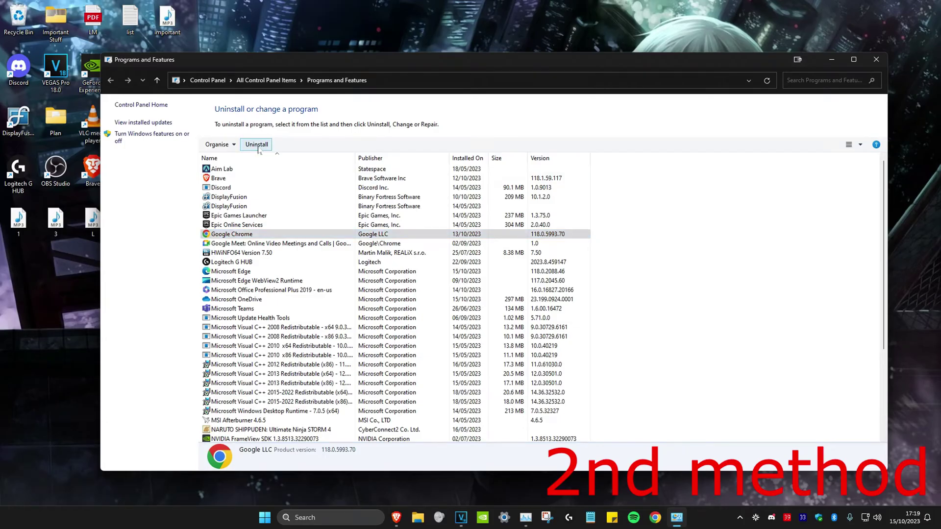
{"action": "left_click", "coordinate": [421, 336]}
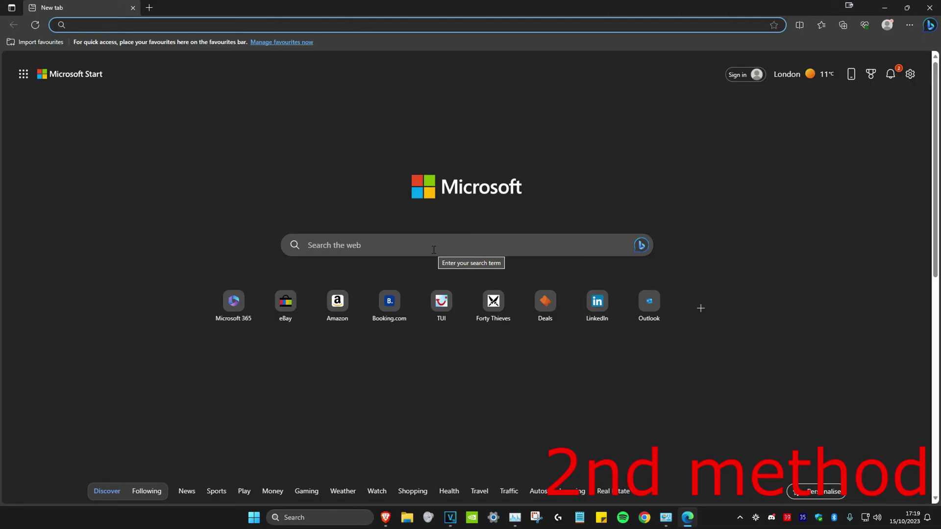
{"action": "type", "text": "chrome"}
Step: Search 'chrome', reject cookies, and open the Google Chrome Browser sponsored result
{"action": "key", "text": "Return"}
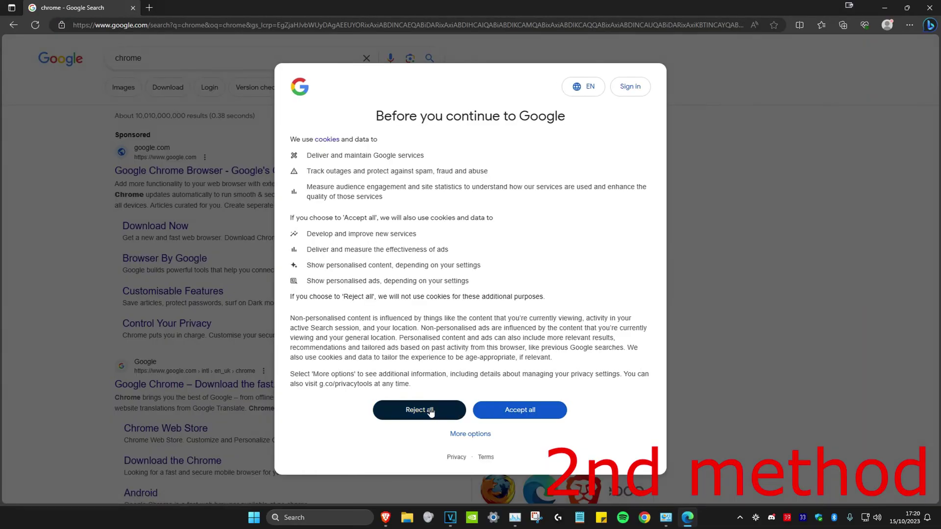
{"action": "left_click", "coordinate": [431, 410]}
{"action": "left_click", "coordinate": [242, 172]}
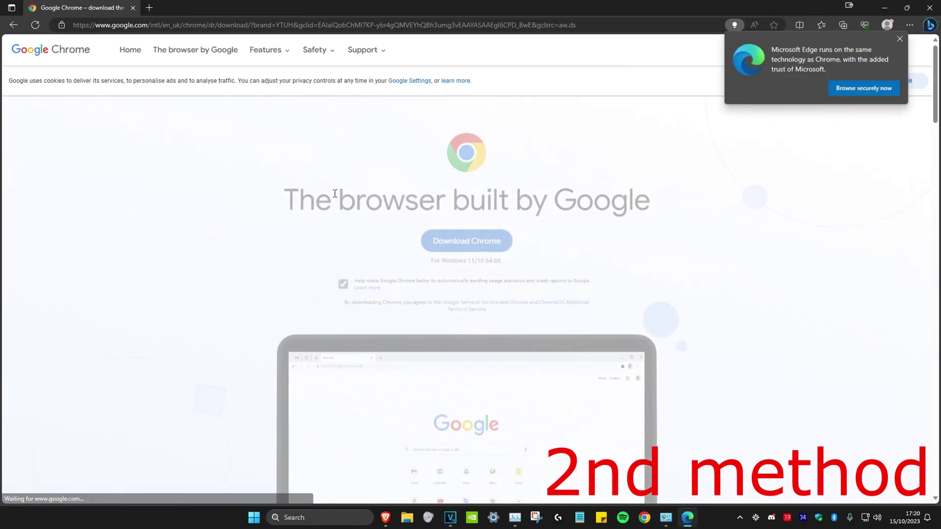